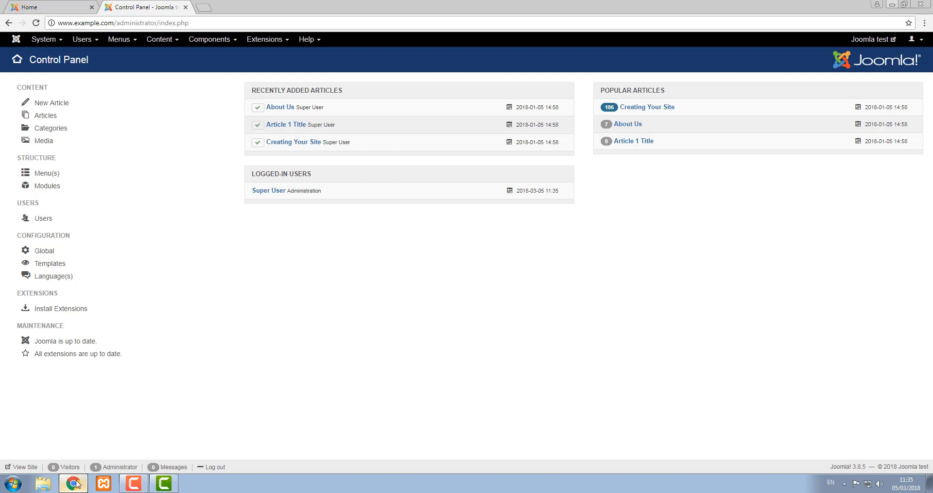
Step: Go to Users > Manage and start a new blank user account
{"action": "left_click", "coordinate": [80, 41]}
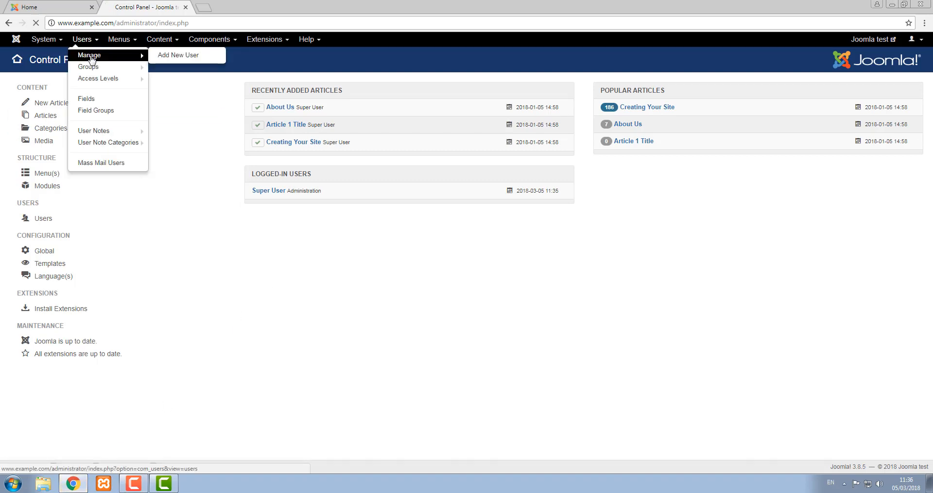
{"action": "left_click", "coordinate": [90, 58]}
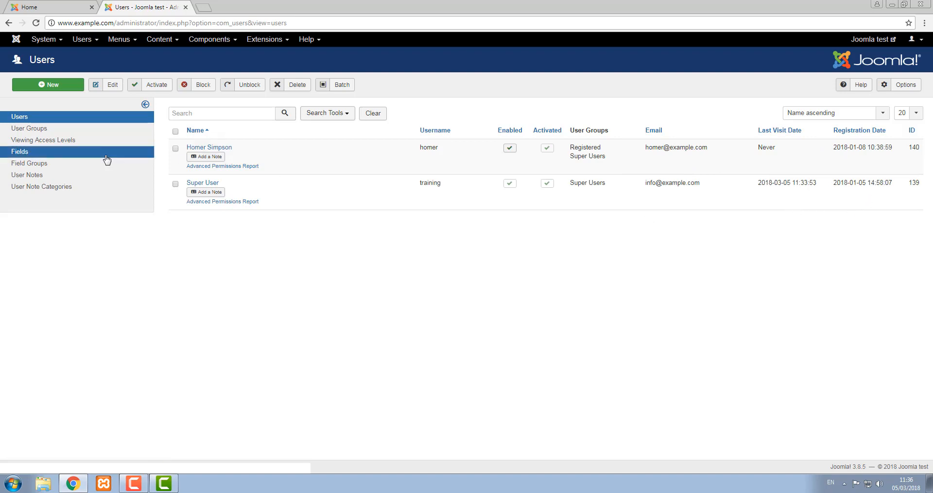
{"action": "left_click", "coordinate": [58, 86]}
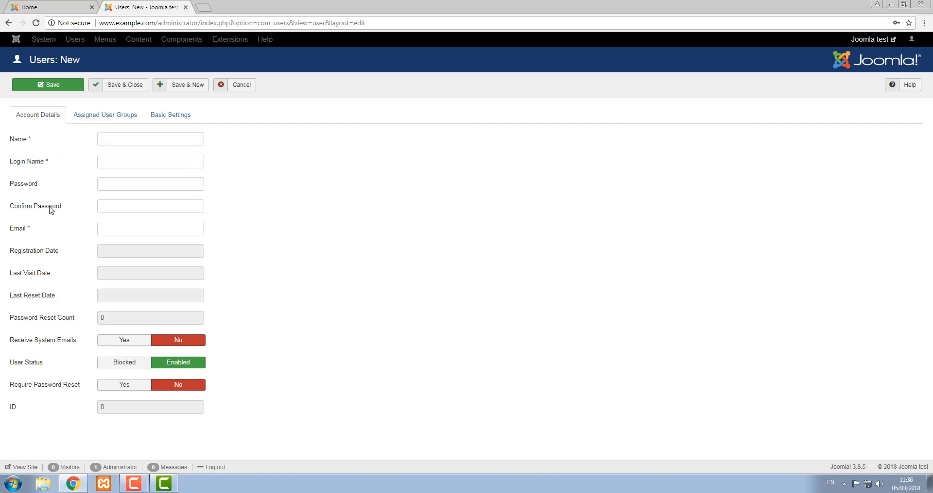
Step: Enter the new user's full name and login name on Account Details
{"action": "left_click", "coordinate": [107, 139]}
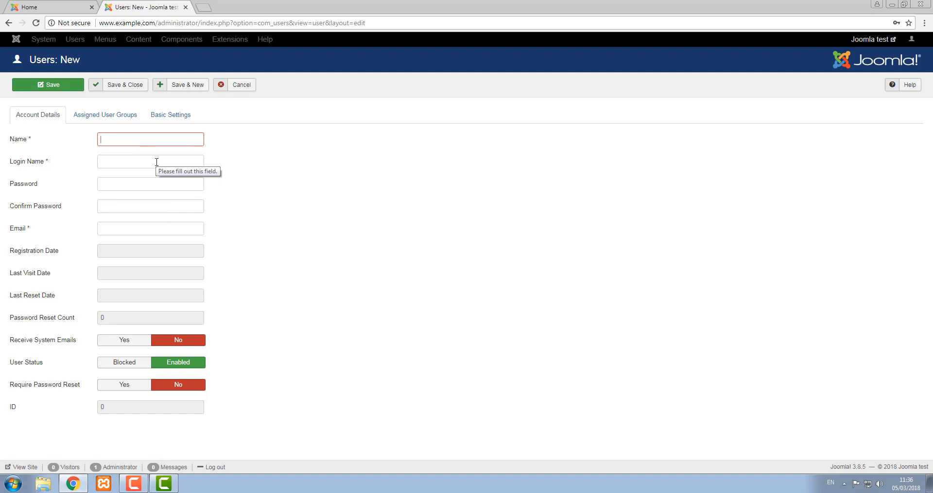
{"action": "type", "text": "Marge Simps"}
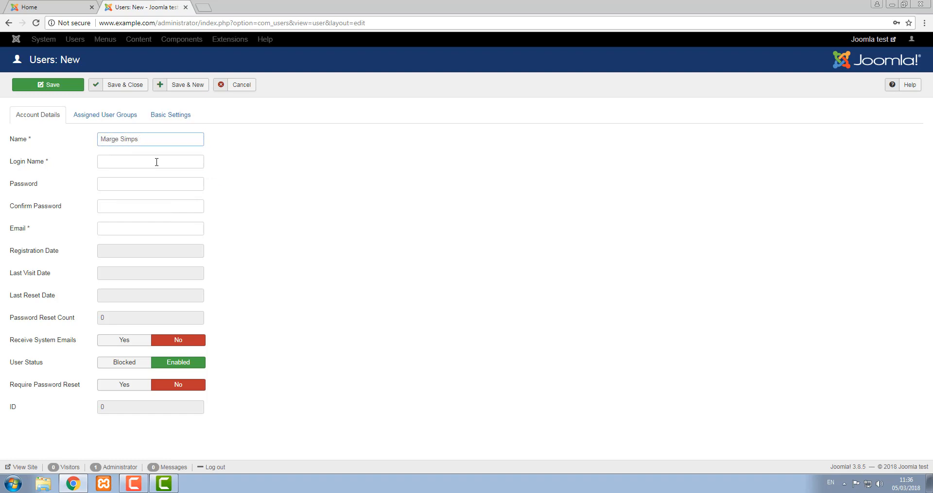
{"action": "type", "text": "inon"}
{"action": "left_click", "coordinate": [157, 163]}
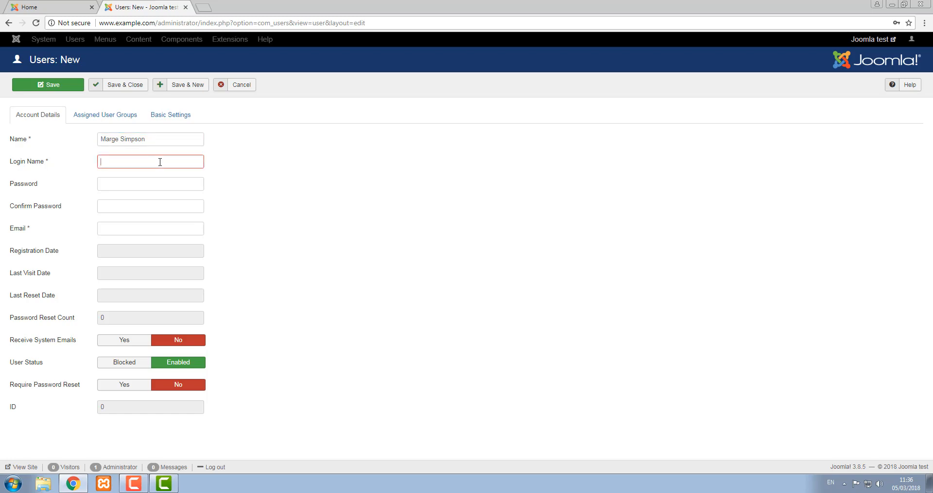
{"action": "left_click", "coordinate": [56, 8]}
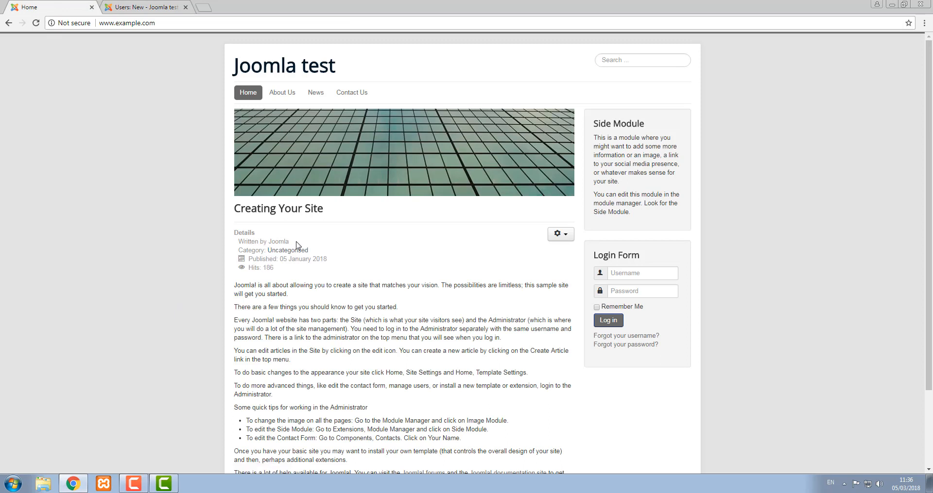
{"action": "left_click", "coordinate": [145, 7]}
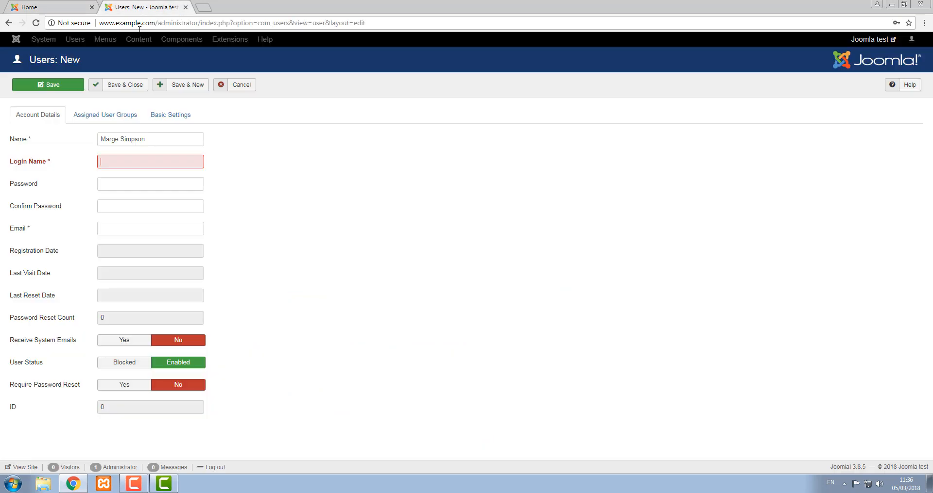
{"action": "left_click", "coordinate": [123, 164]}
{"action": "type", "text": "msimpson"}
Step: Enter and confirm the password, add the user's e-mail address, and view Assigned User Groups
{"action": "key", "text": "Tab"}
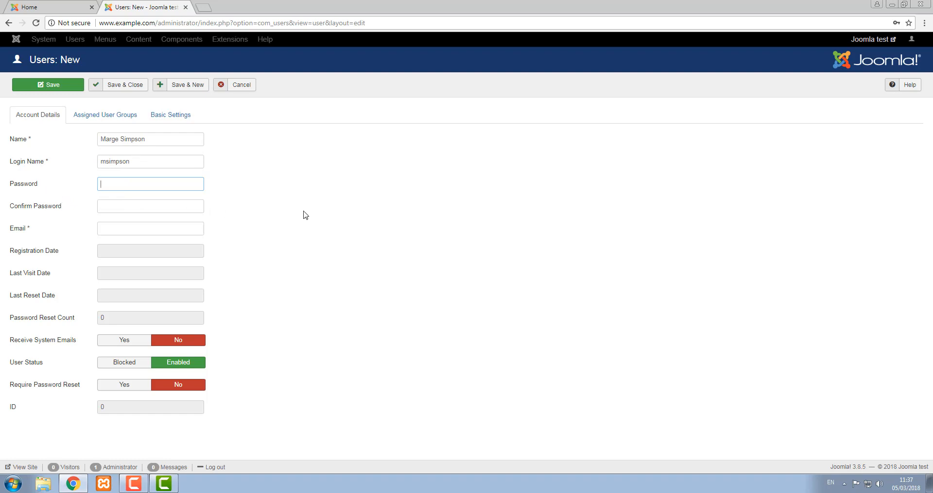
{"action": "type", "text": "•••••••"}
{"action": "key", "text": "Tab"}
{"action": "type", "text": "•"}
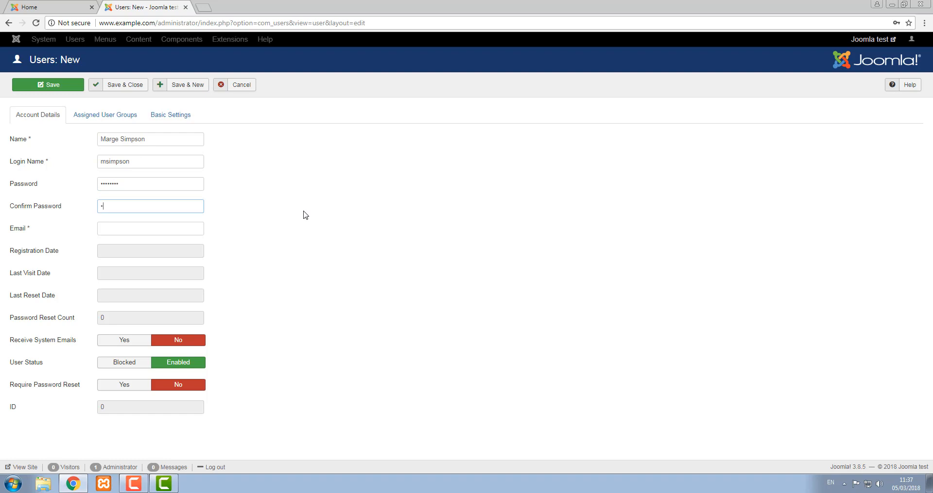
{"action": "type", "text": "•••••••"}
{"action": "left_click", "coordinate": [144, 227]}
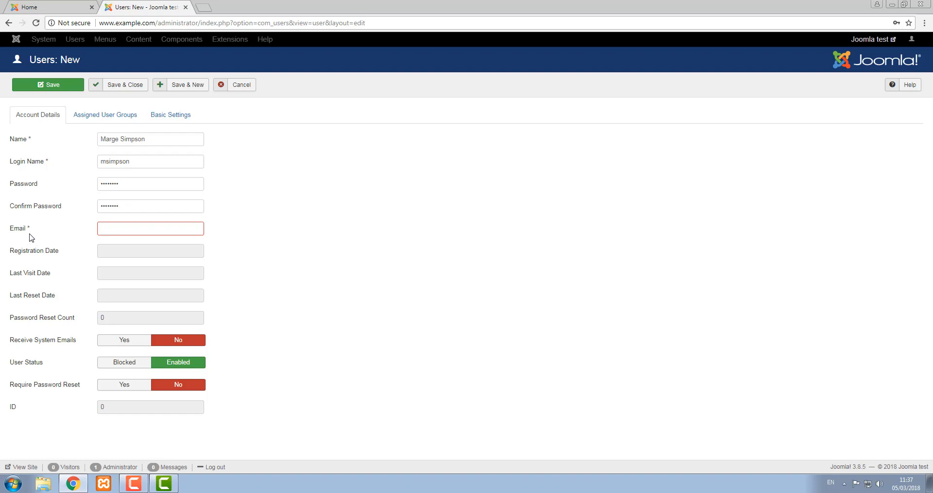
{"action": "type", "text": "msimpson@example.com"}
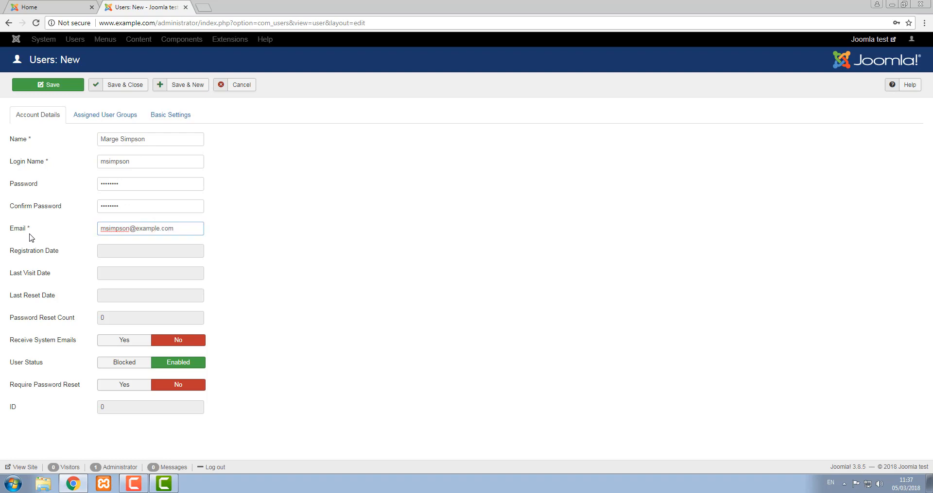
{"action": "left_click", "coordinate": [117, 120]}
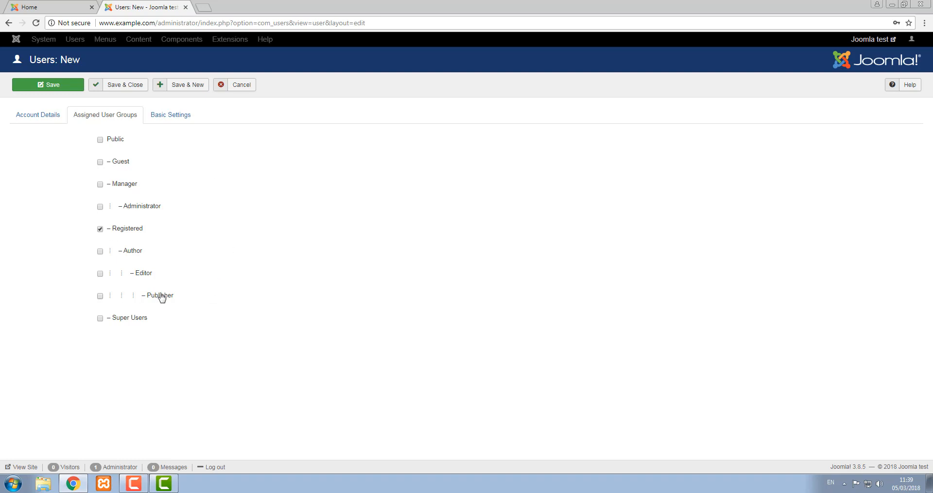
Step: Tick Super Users so the user belongs to it alongside Registered
{"action": "left_click", "coordinate": [125, 319]}
Step: Set the user's Basic Settings editor to 'Editor - None' and Save & Close
{"action": "left_click", "coordinate": [181, 119]}
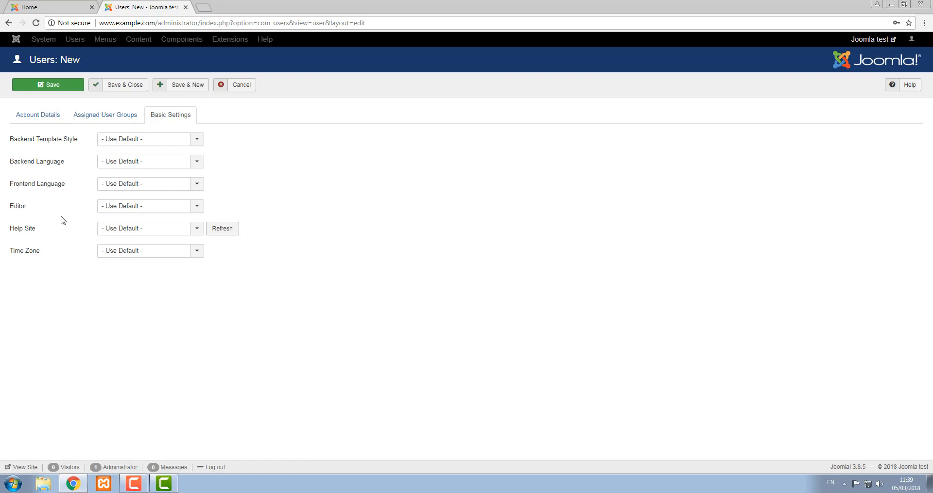
{"action": "left_click", "coordinate": [148, 207]}
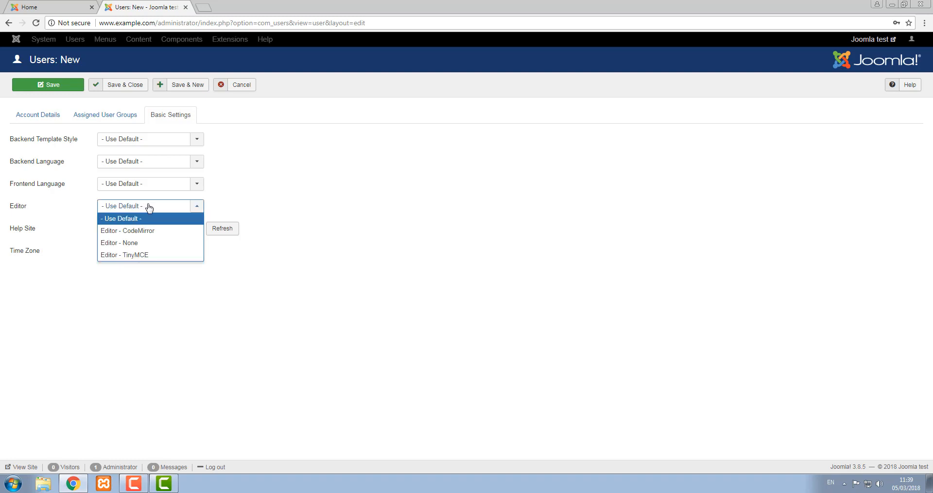
{"action": "left_click", "coordinate": [166, 243]}
{"action": "left_click", "coordinate": [126, 85]}
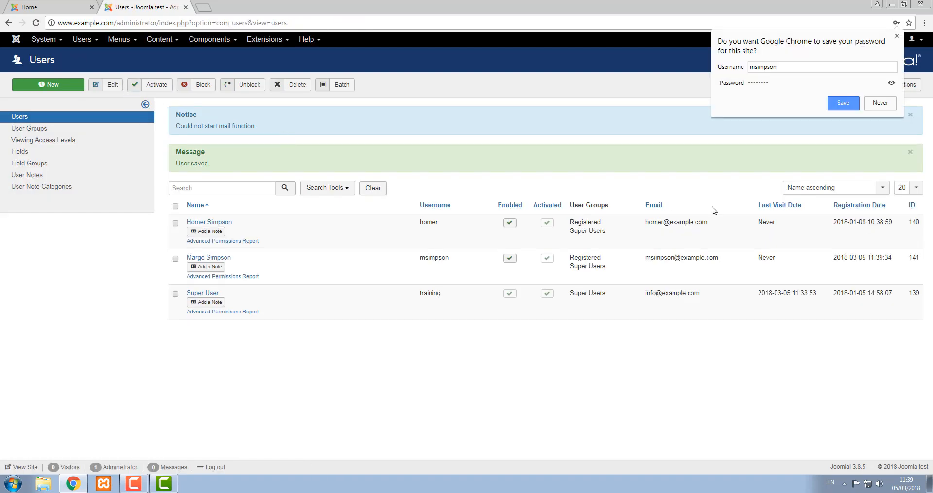
Step: Dismiss Chrome's save-password prompt and log out of the administrator
{"action": "left_click", "coordinate": [897, 37]}
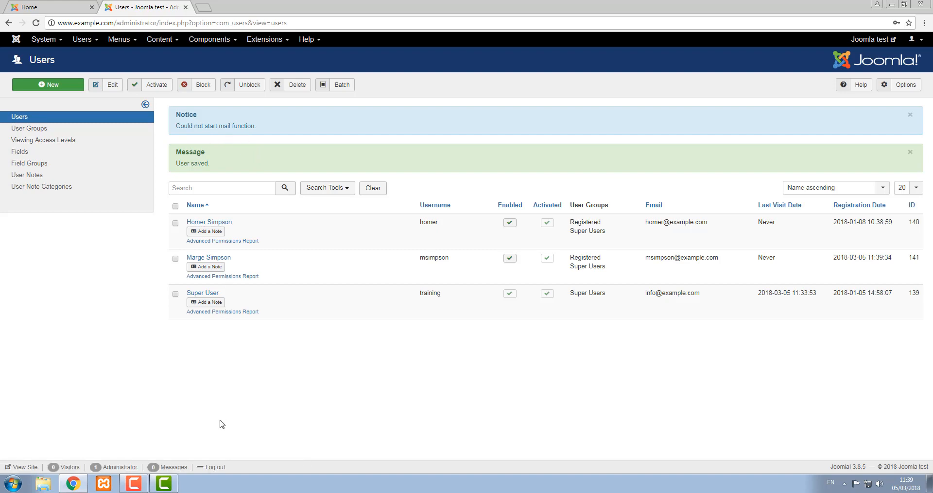
{"action": "left_click", "coordinate": [222, 469]}
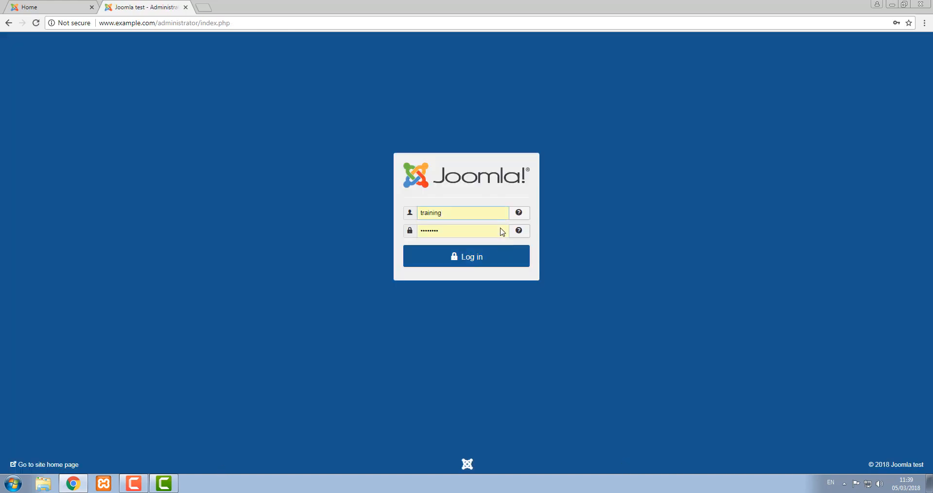
Step: Log in with the new user's login name and password, then minimize the browser
{"action": "left_click_drag", "start_coordinate": [449, 213], "coordinate": [302, 193]}
{"action": "type", "text": "msimpson"}
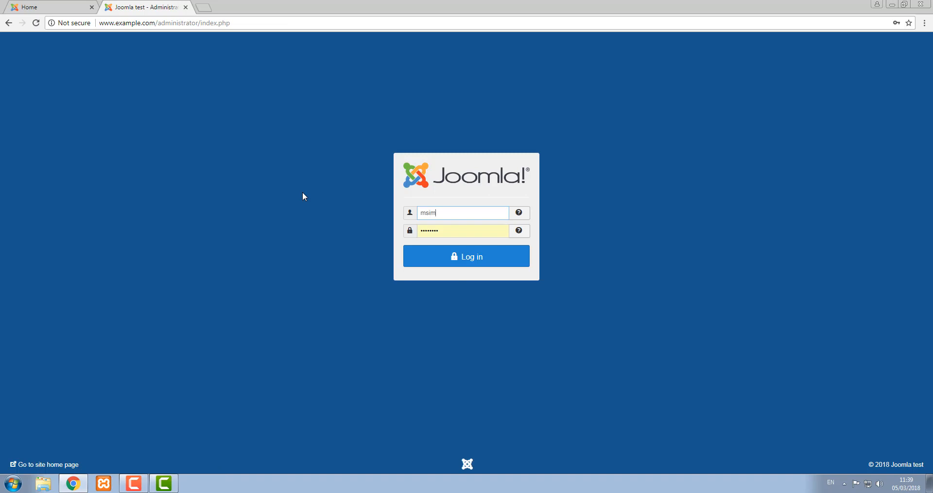
{"action": "key", "text": "Tab"}
{"action": "type", "text": "password"}
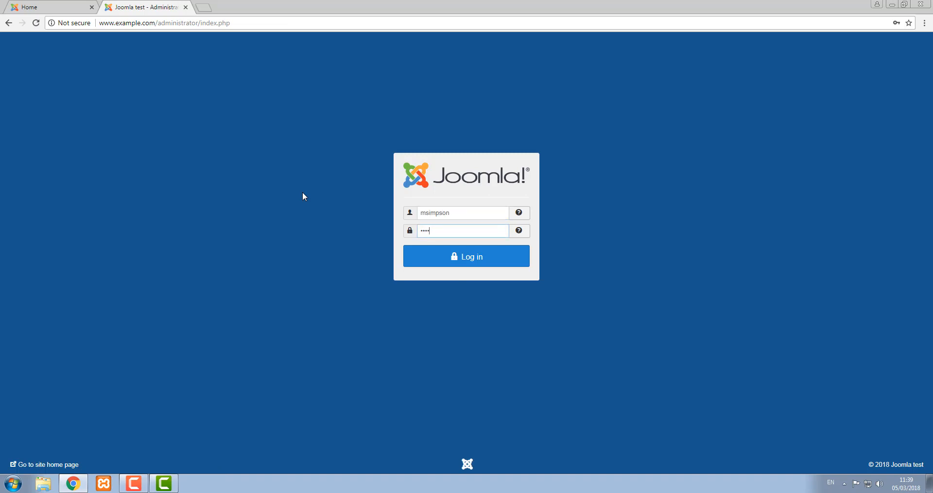
{"action": "left_click", "coordinate": [470, 258]}
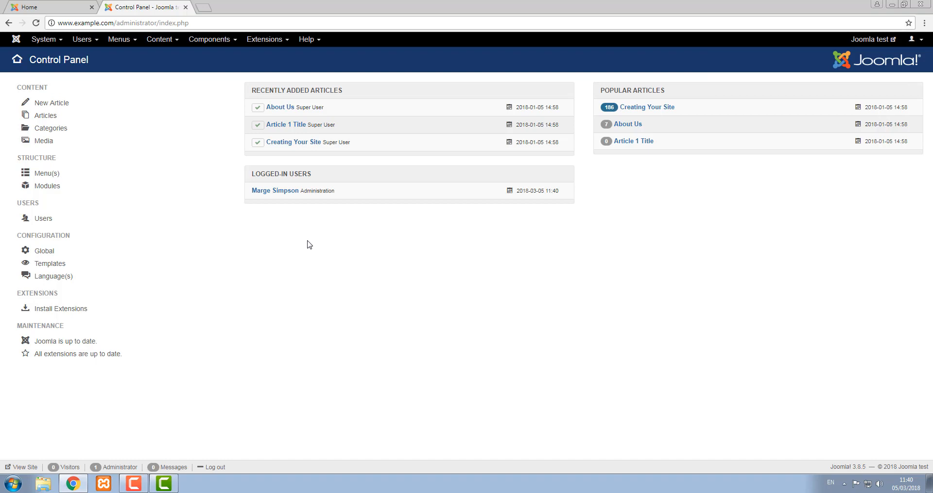
{"action": "left_click", "coordinate": [893, 6]}
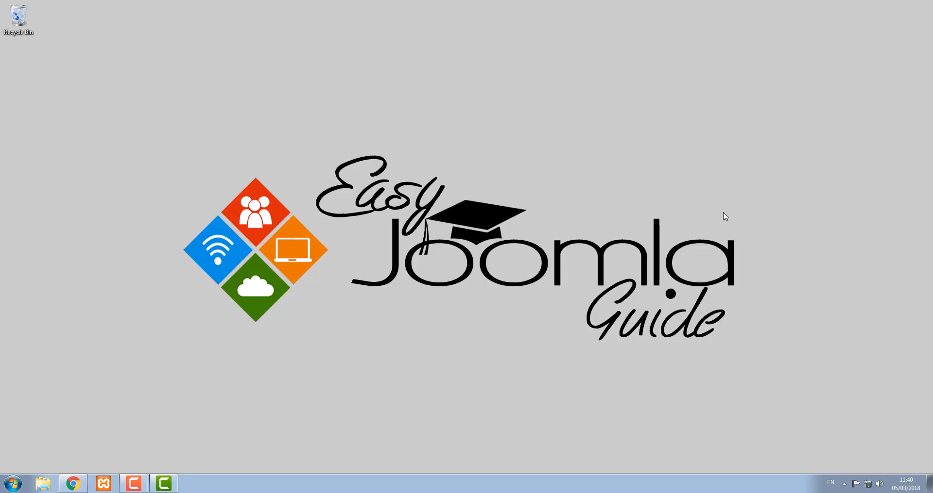